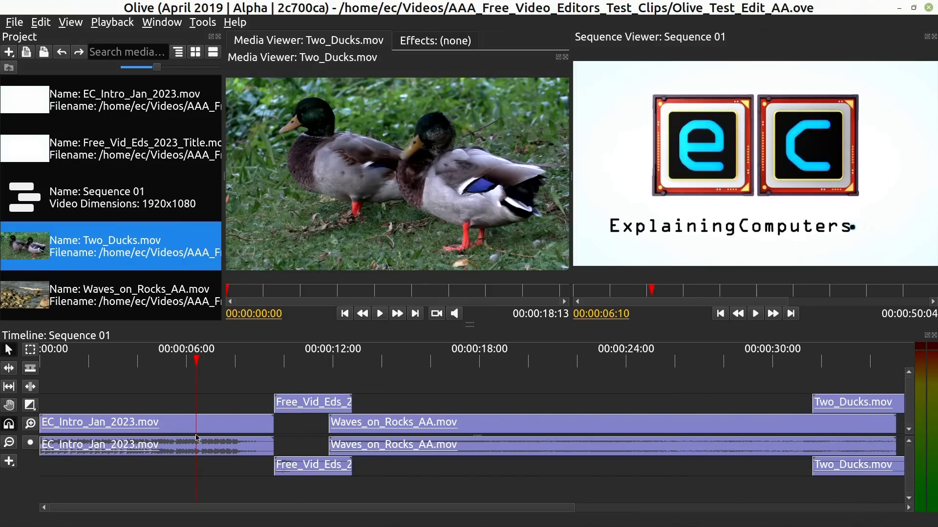
# - Check the Waves_on_Rocks_AA clip's effects, then play the sequence from the Media Viewer
pyautogui.click(362, 423)
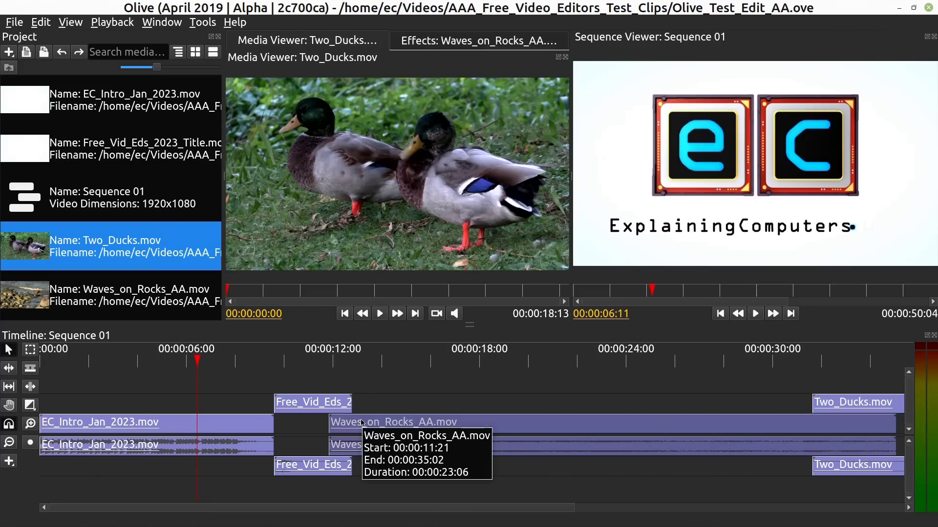
pyautogui.click(443, 40)
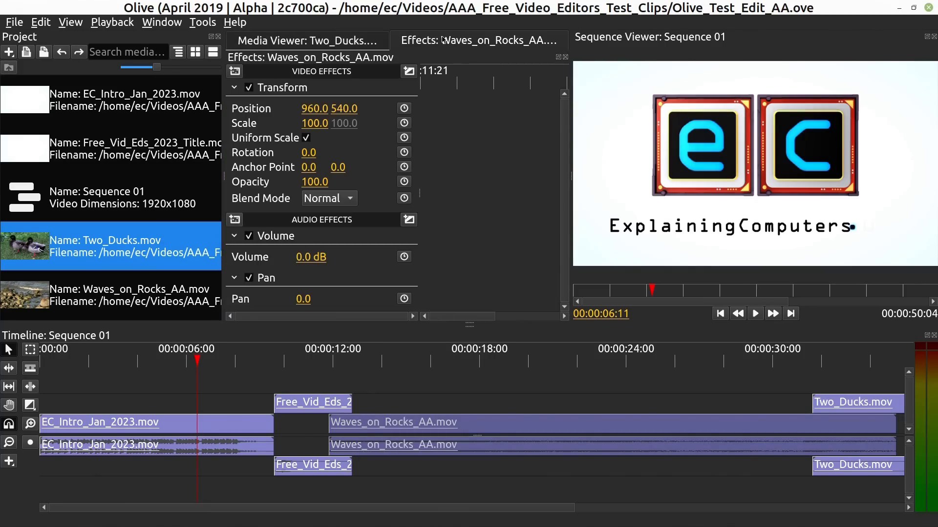
pyautogui.click(351, 43)
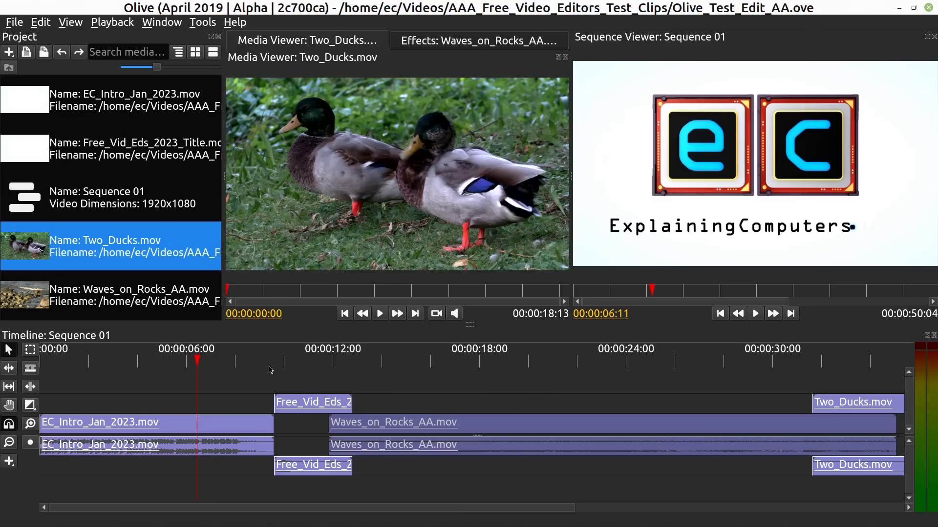
pyautogui.press('space')
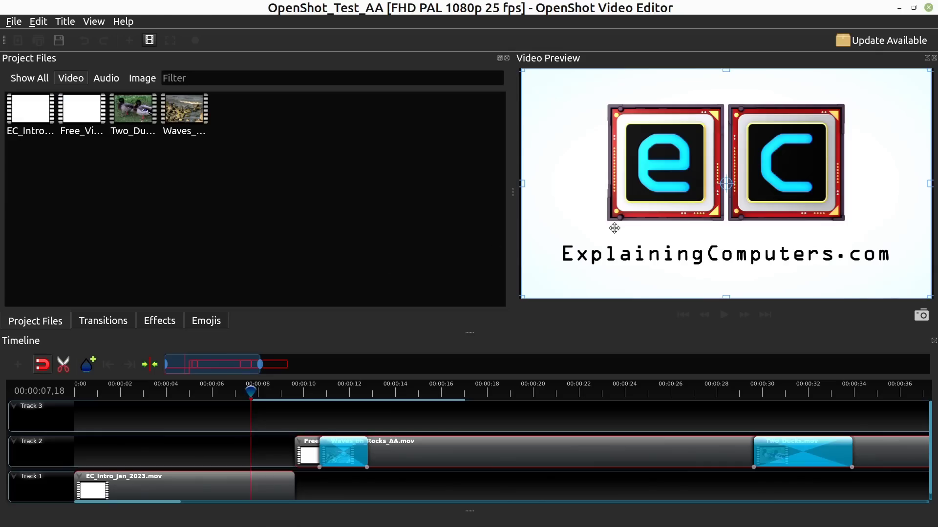
# - Switch OpenShot to Advanced View and widen the video preview
pyautogui.click(97, 20)
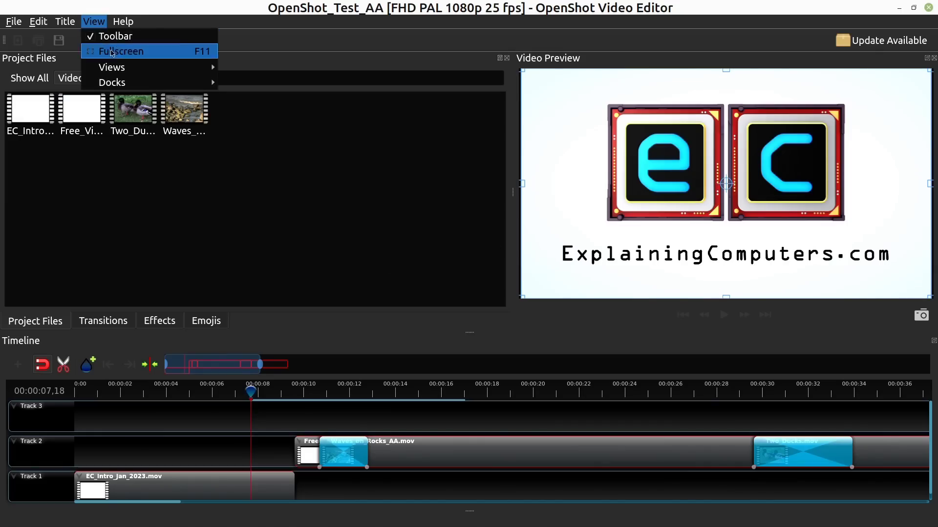
pyautogui.moveTo(117, 67)
pyautogui.click(259, 84)
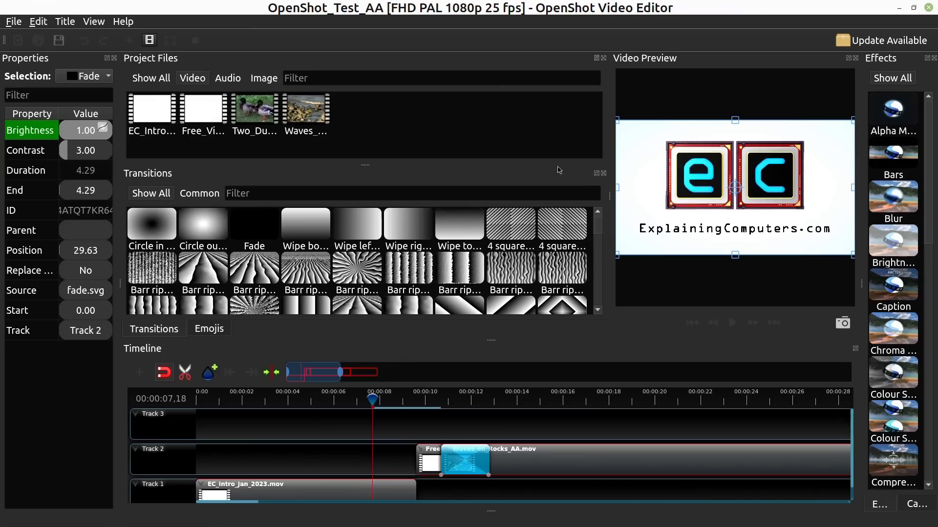
pyautogui.moveTo(611, 194); pyautogui.dragTo(447, 196)
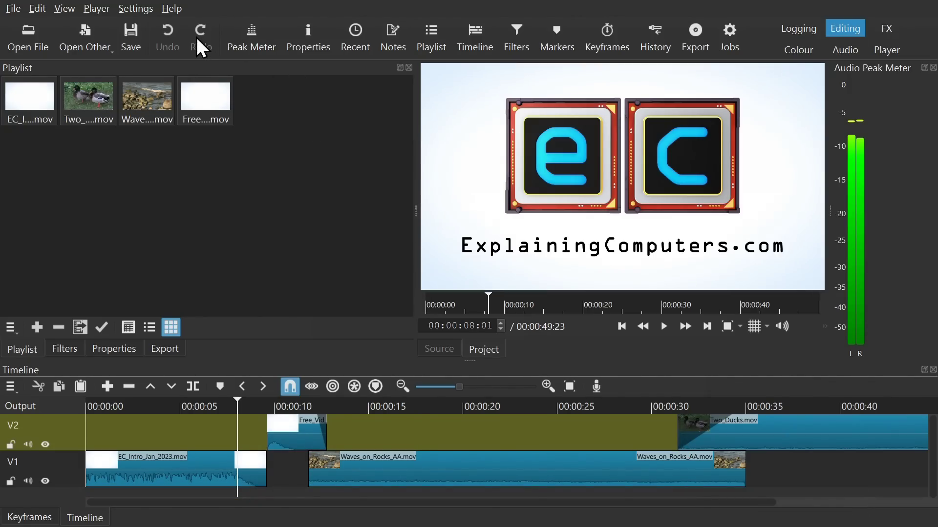
# - Show Shotcut's Export settings beside the timeline and play the sequence
pyautogui.click(691, 46)
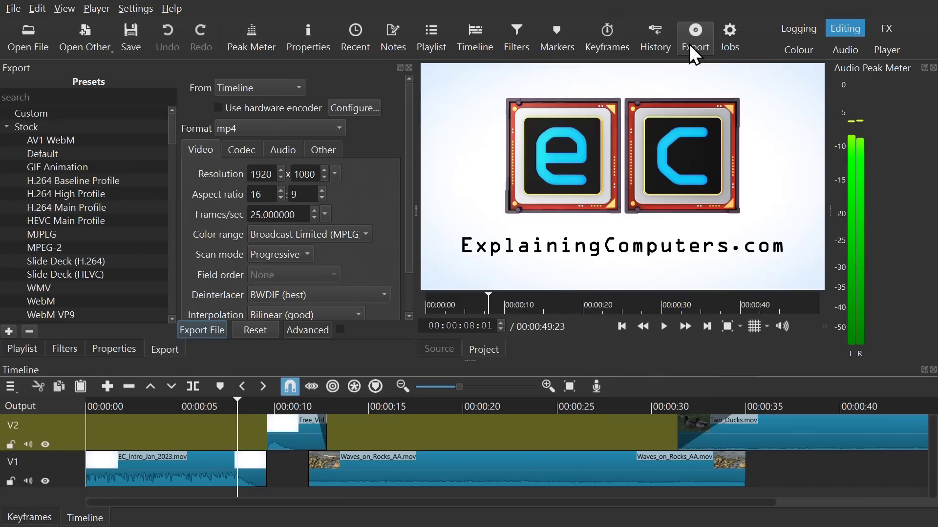
pyautogui.press('space')
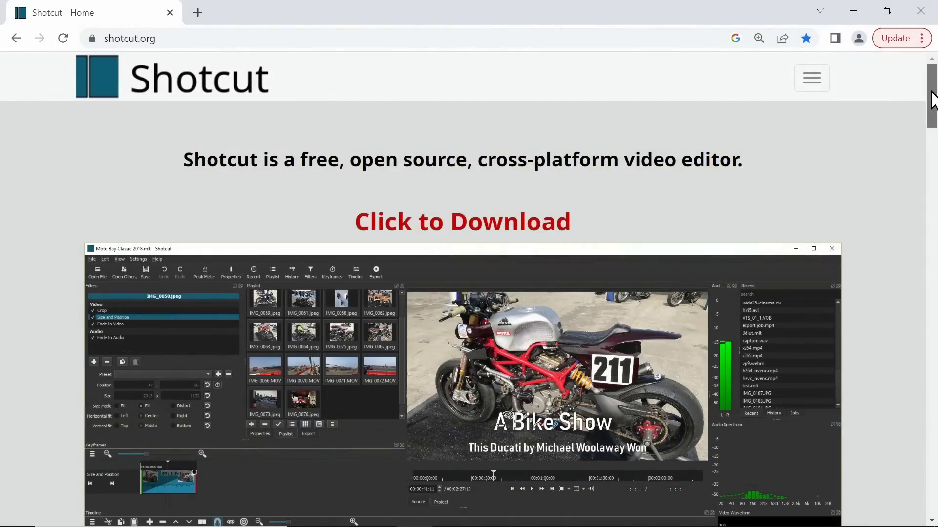
# - Scroll down the shotcut.org home page toward the download section
pyautogui.moveTo(927, 109); pyautogui.dragTo(933, 166)
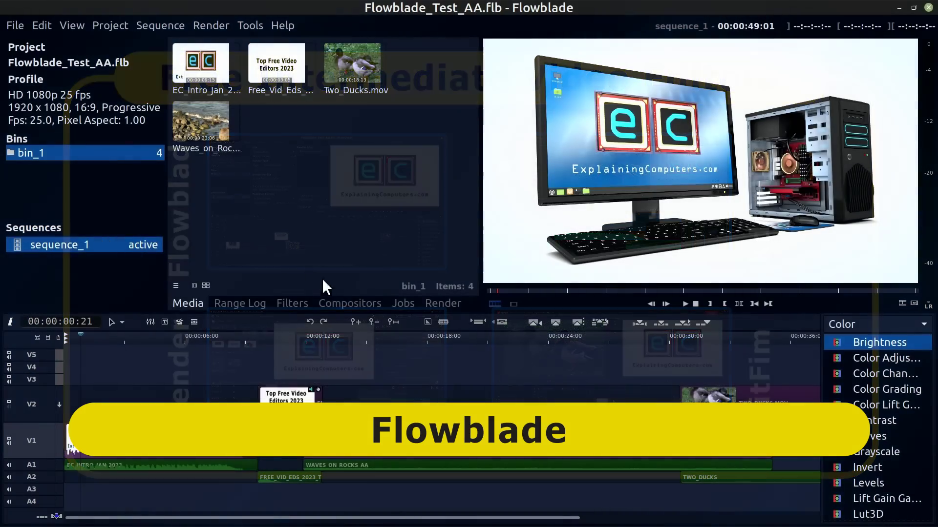
# - Show Flowblade's Render settings, then play the timeline from the waves clip
pyautogui.click(354, 304)
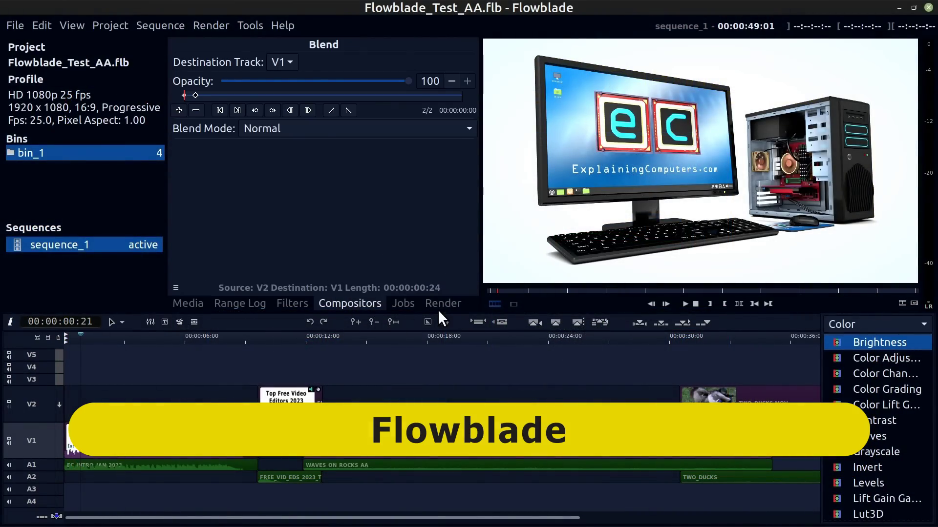
pyautogui.click(442, 304)
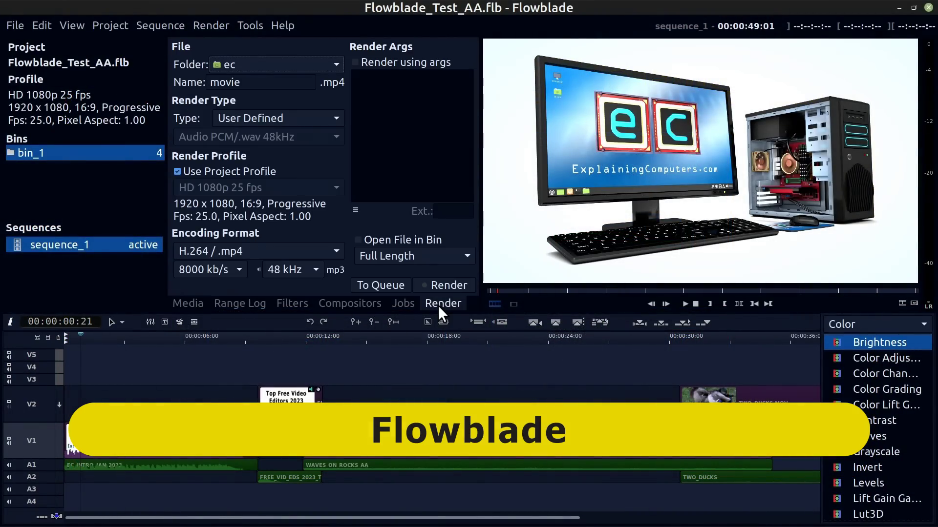
pyautogui.moveTo(79, 335); pyautogui.dragTo(232, 418)
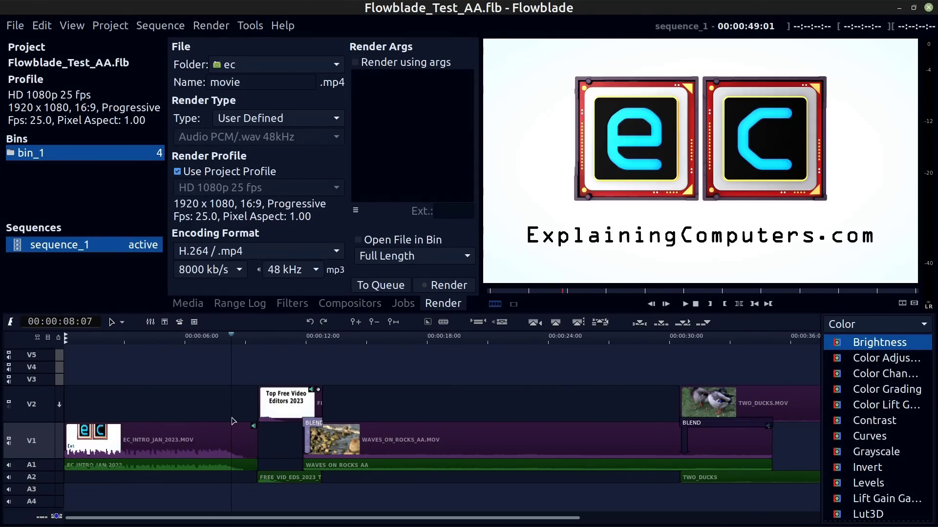
pyautogui.press('space')
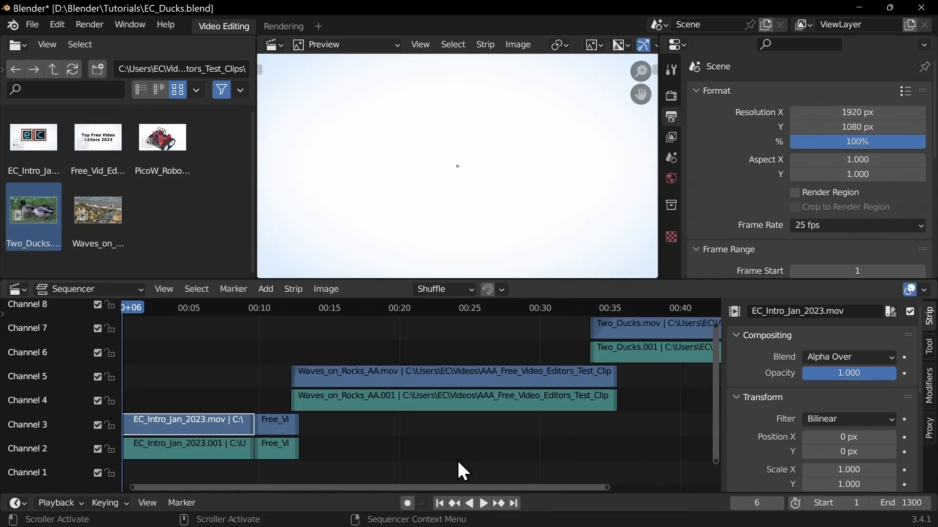
# - Play the Blender sequencer timeline into the Waves_on_Rocks strip
pyautogui.click(484, 504)
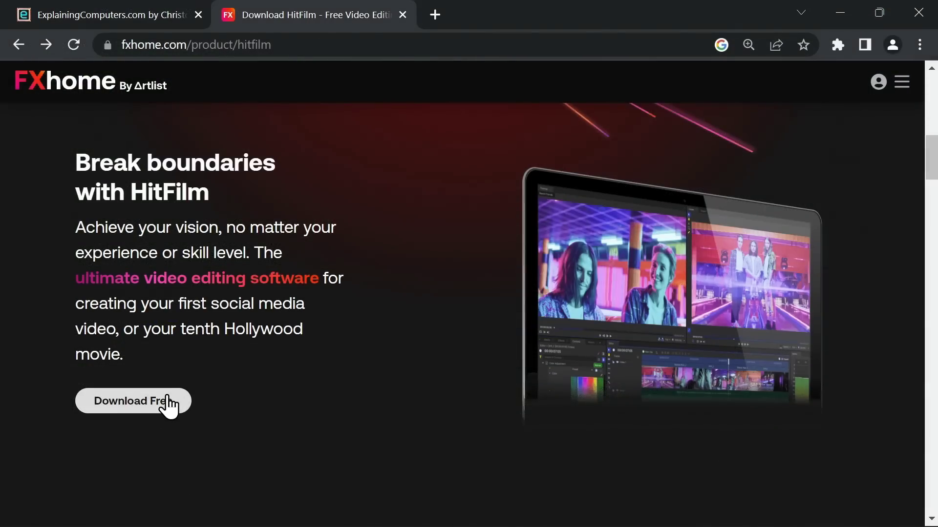
# - Choose Download Free on the HitFilm page and scroll the free-account sign-up form
pyautogui.click(167, 403)
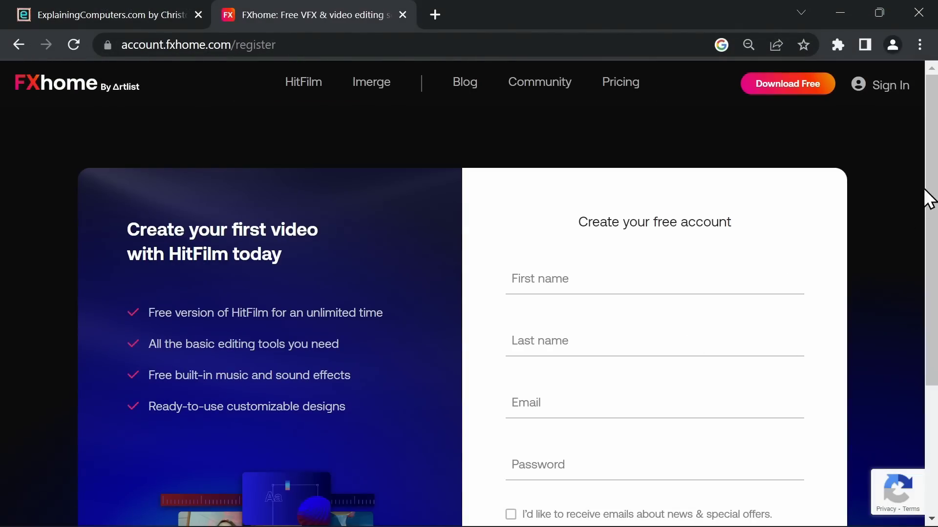
pyautogui.moveTo(927, 196); pyautogui.dragTo(927, 251)
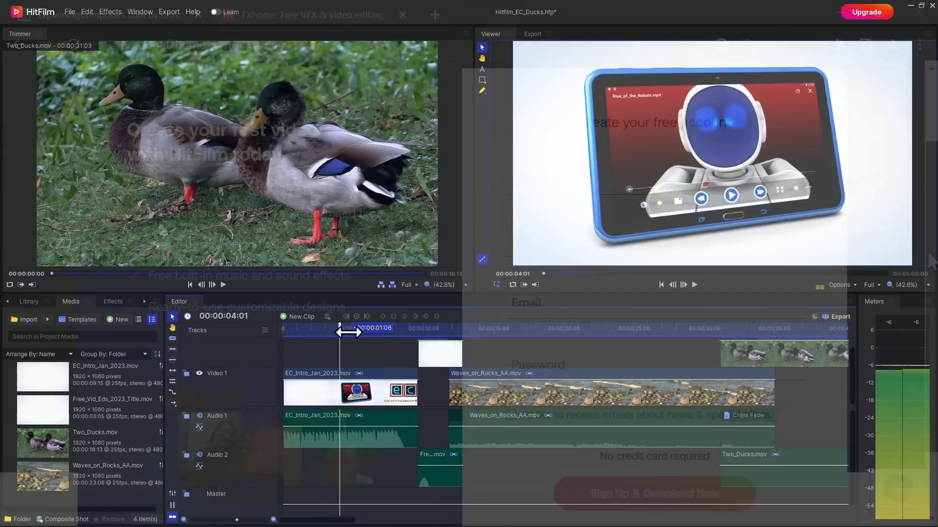
# - Scrub to the waves-on-rocks footage and show HitFilm's Effects library
pyautogui.moveTo(348, 333); pyautogui.dragTo(350, 357)
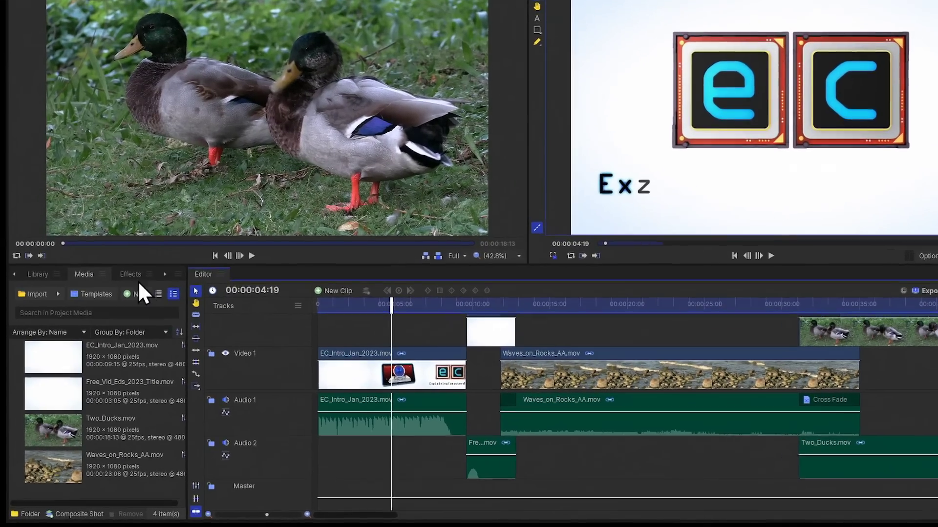
pyautogui.click(113, 301)
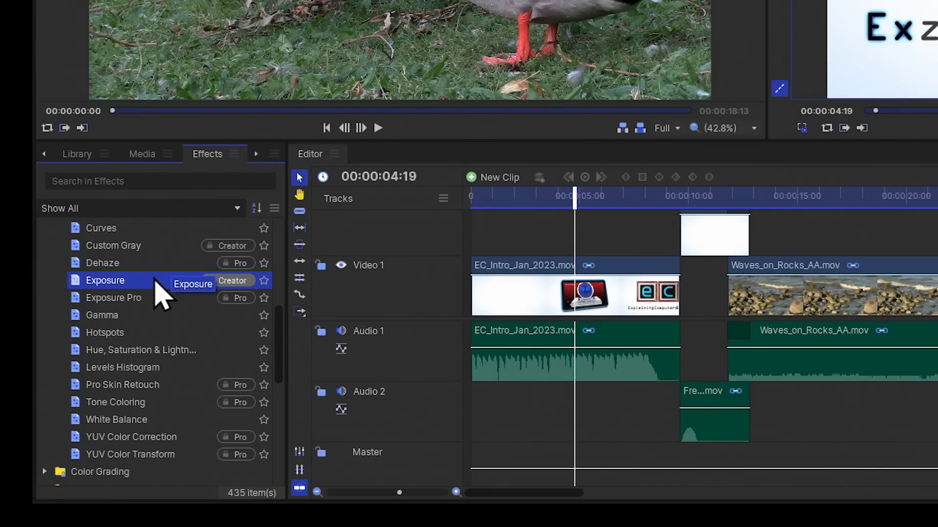
pyautogui.moveTo(155, 281); pyautogui.dragTo(488, 306)
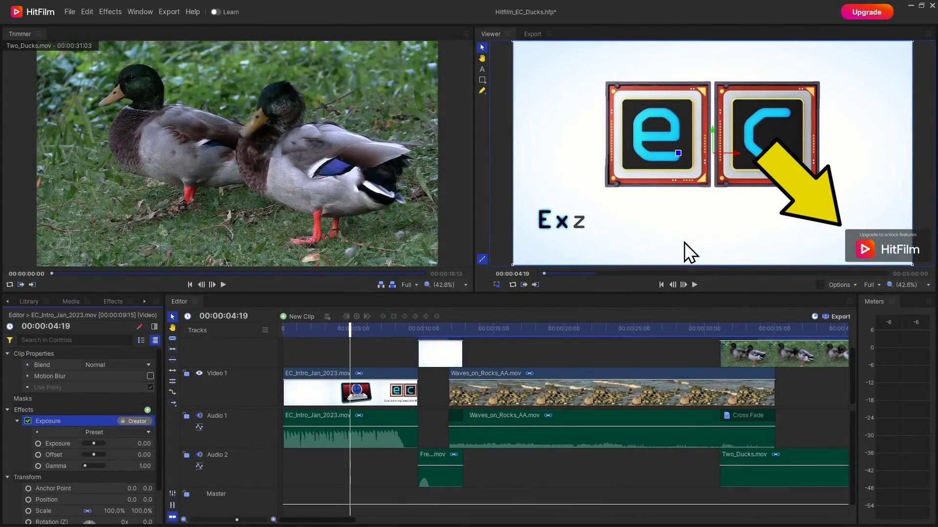
pyautogui.press('Delete')
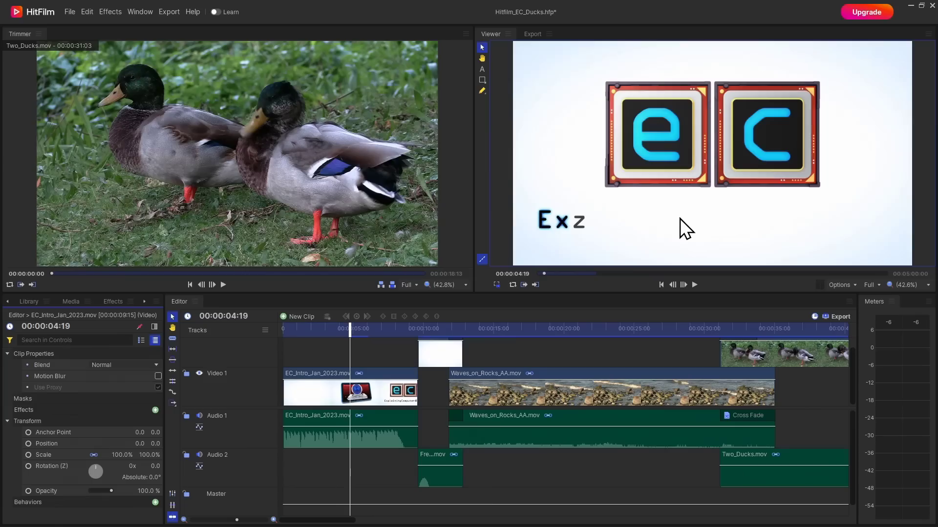
pyautogui.click(114, 302)
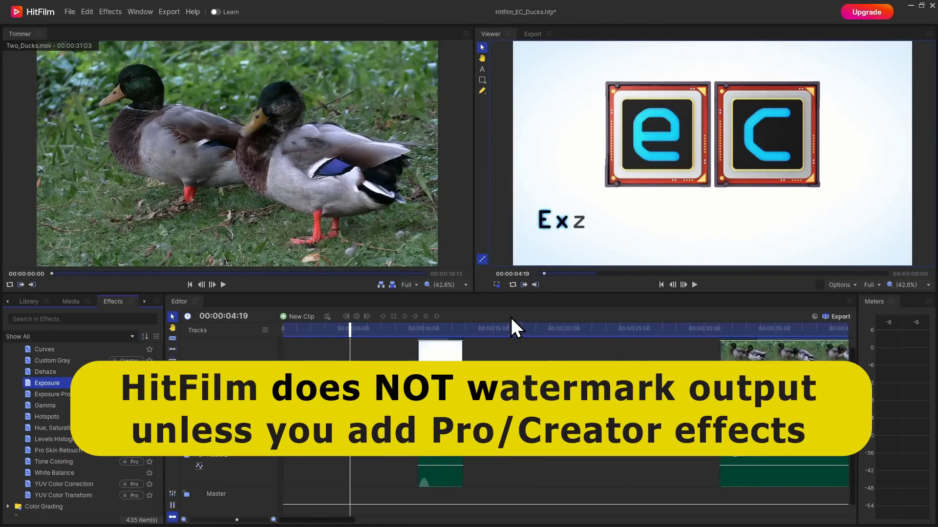
# - Export the timeline to EC_Ducks_Test_AA.mp4 and open it from the Render_Test folder
pyautogui.click(530, 34)
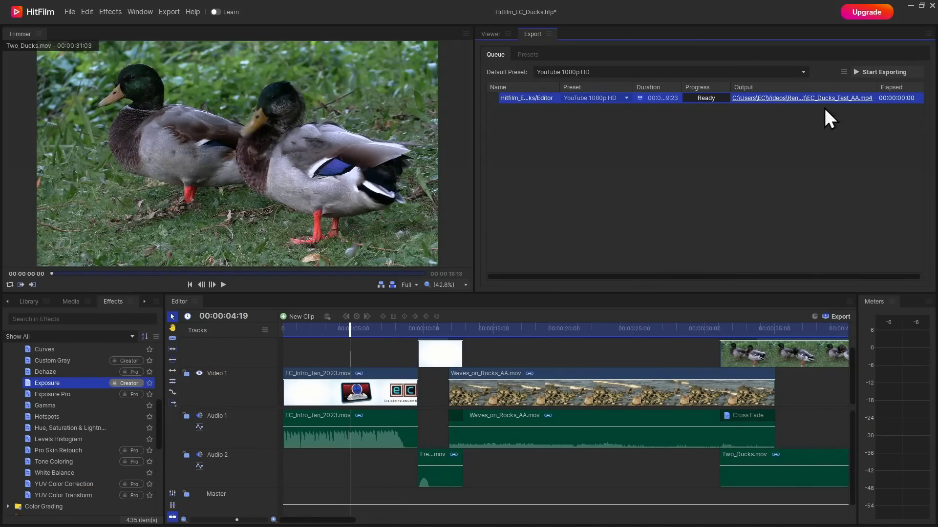
pyautogui.click(869, 72)
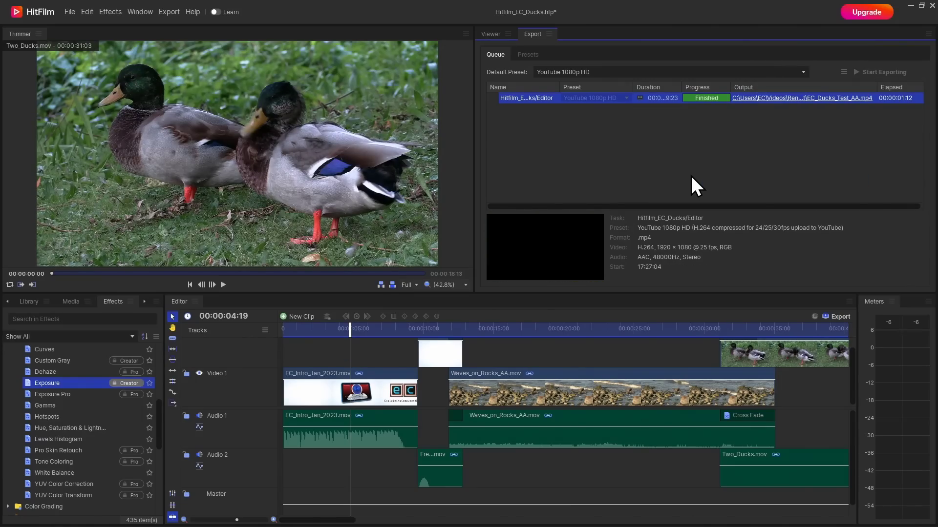
pyautogui.click(787, 97)
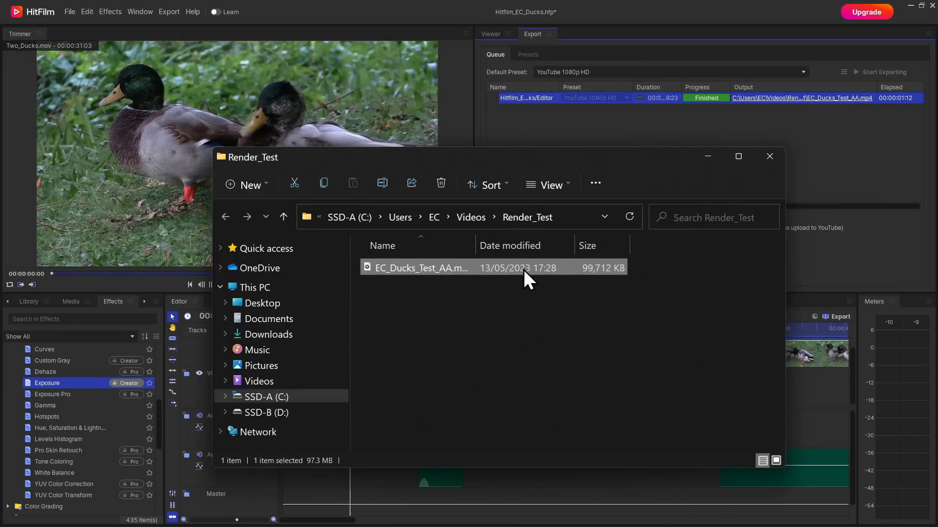
pyautogui.doubleClick(523, 268)
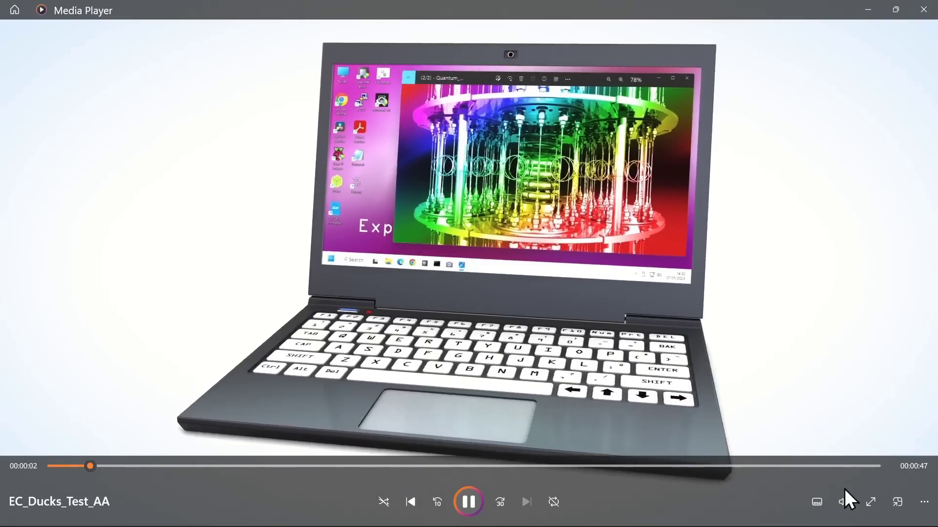
# - Play the exported EC_Ducks_Test_AA video full screen in Media Player
pyautogui.click(870, 500)
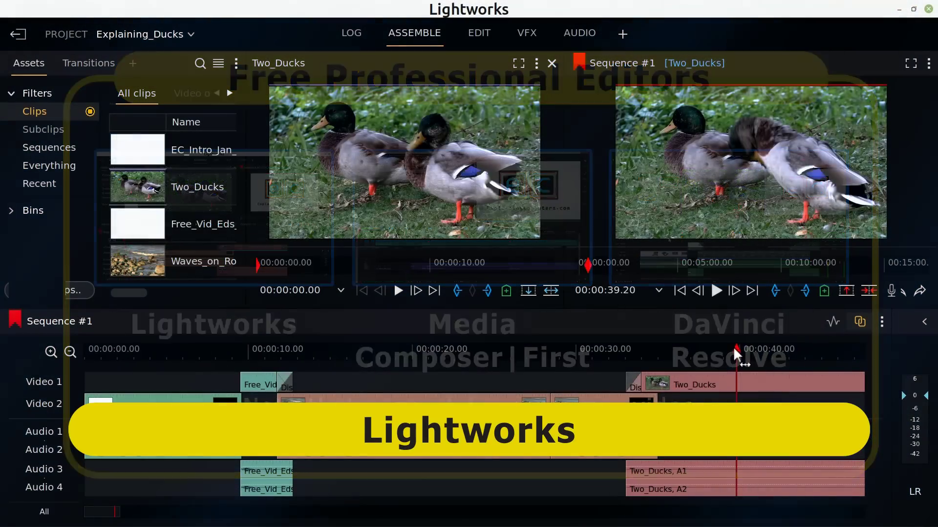
# - Play Sequence #1 from near its start and stop at 00:00:07.21 on the ExplainingComputers.com logo frame
pyautogui.moveTo(734, 347); pyautogui.dragTo(117, 354)
pyautogui.press('space')
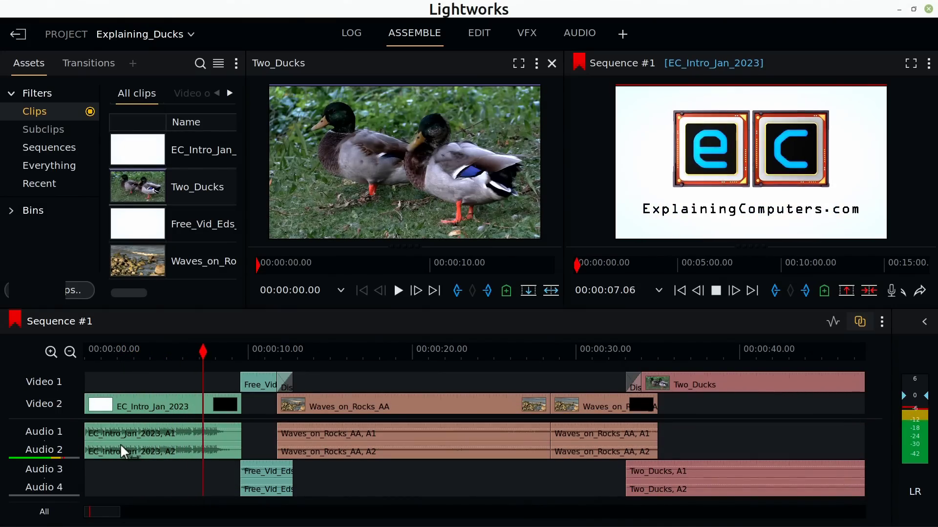
pyautogui.press('space')
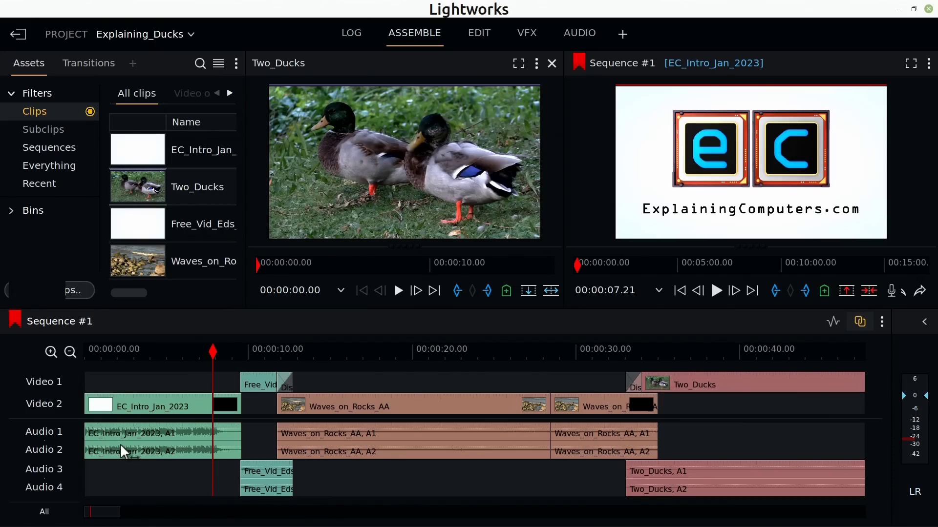
# - Bring up Sequence #1's H.264/MP4 export settings and check the Size list, which tops out at 720p
pyautogui.click(932, 70)
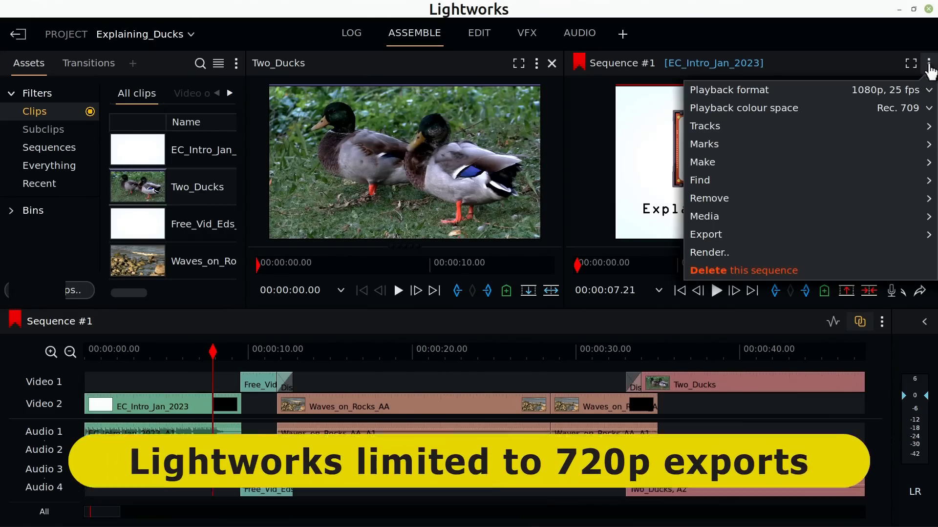
pyautogui.moveTo(817, 239)
pyautogui.click(591, 415)
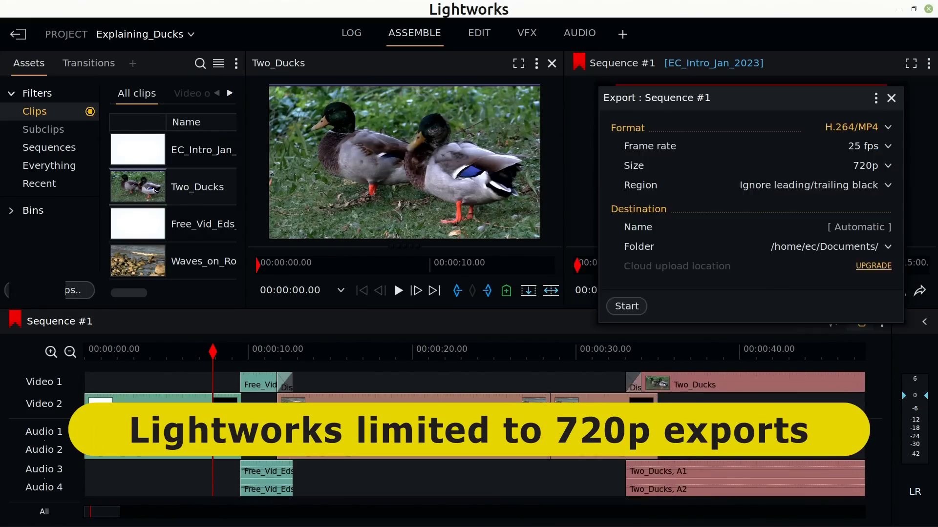
pyautogui.click(858, 166)
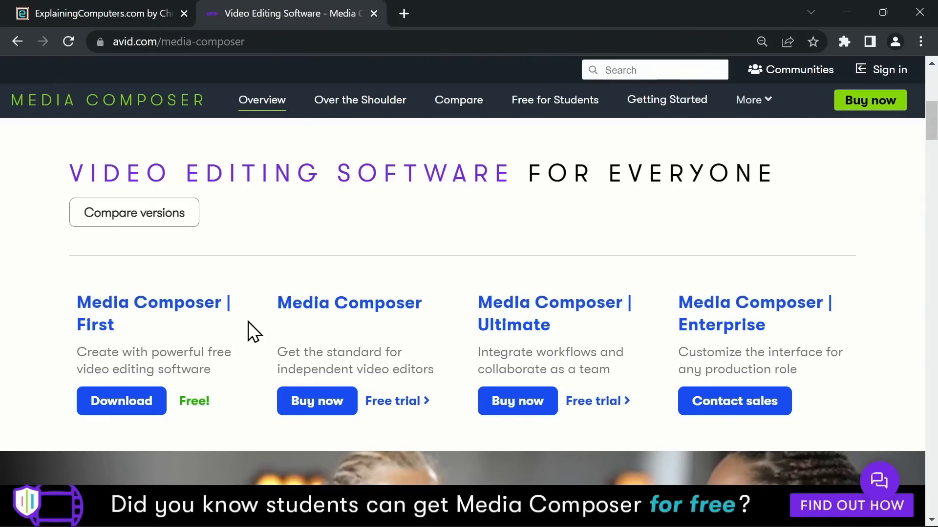
# - Follow the Media Composer | First download link, then scrub Media Composer's timeline back and play it
pyautogui.click(206, 309)
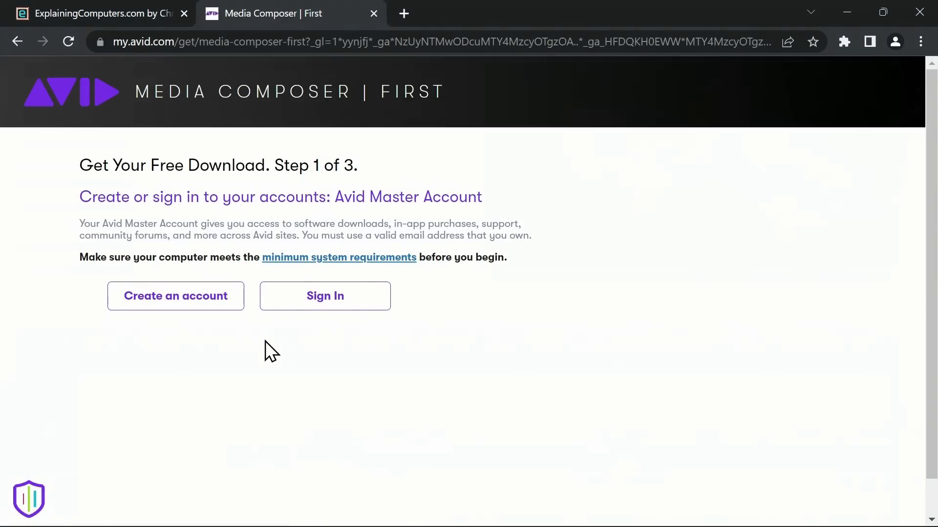
pyautogui.moveTo(723, 326); pyautogui.dragTo(109, 329)
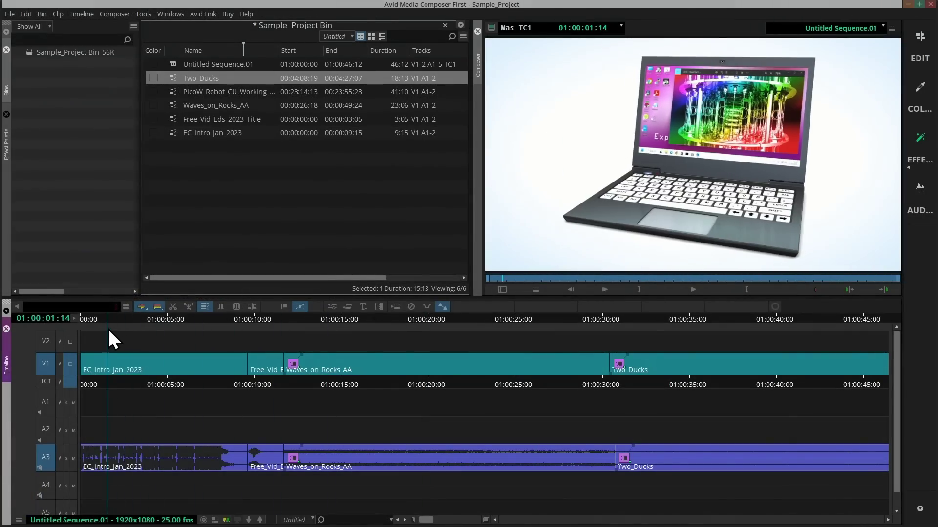
pyautogui.press('space')
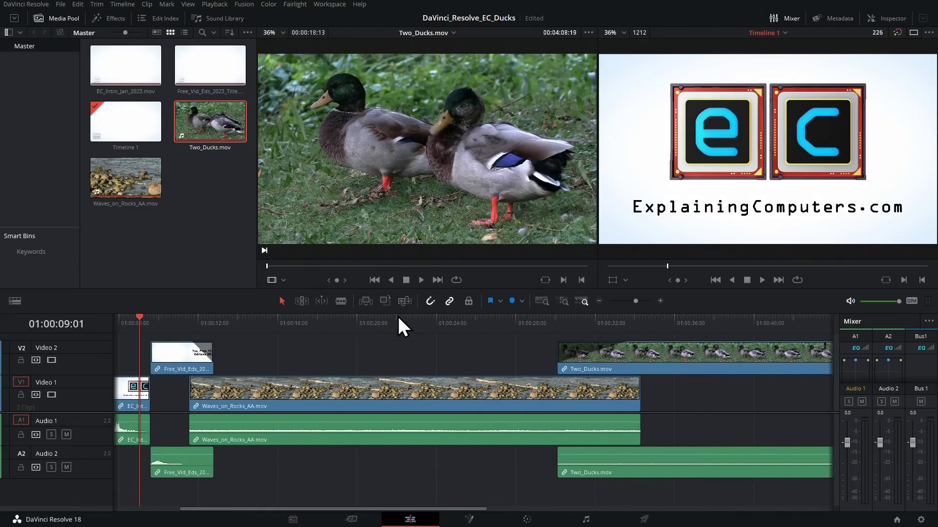
# - Play and stop the intro, waves and ducks timeline on the Edit page, then move to the Media page
pyautogui.press('space')
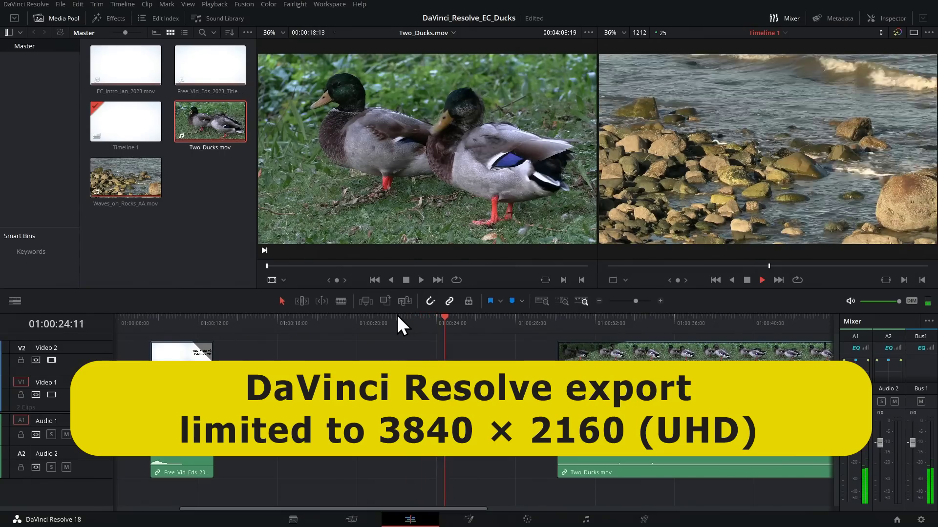
pyautogui.press('space')
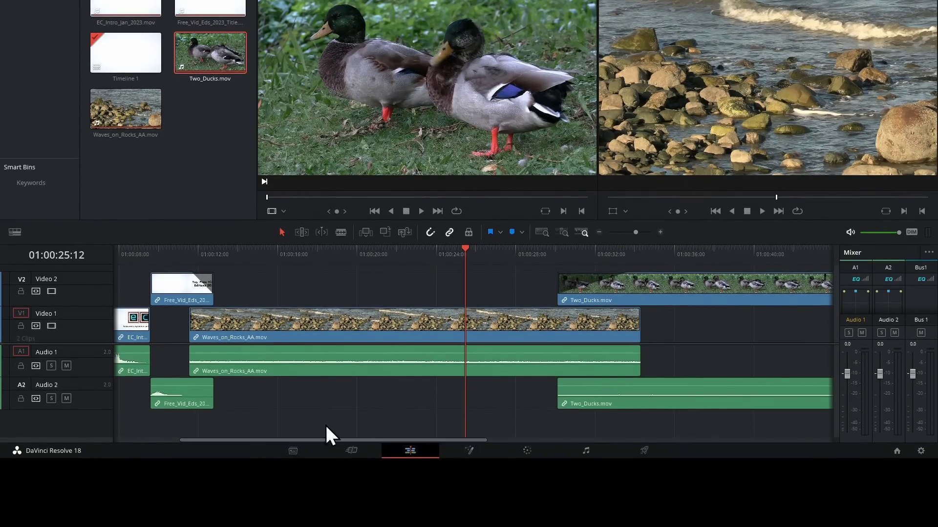
pyautogui.click(306, 452)
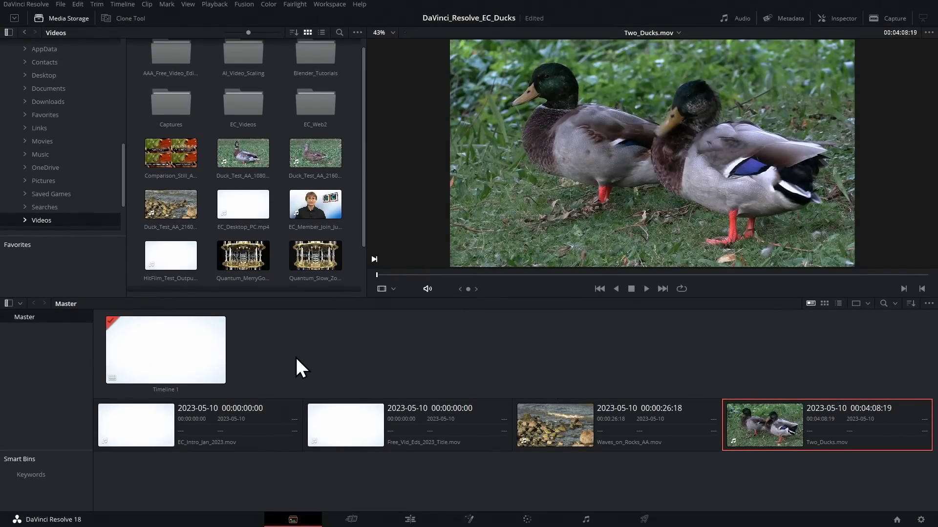
# - Scrub Timeline 1 from the intro into the waves section on the Cut page, then go back to Edit
pyautogui.click(351, 520)
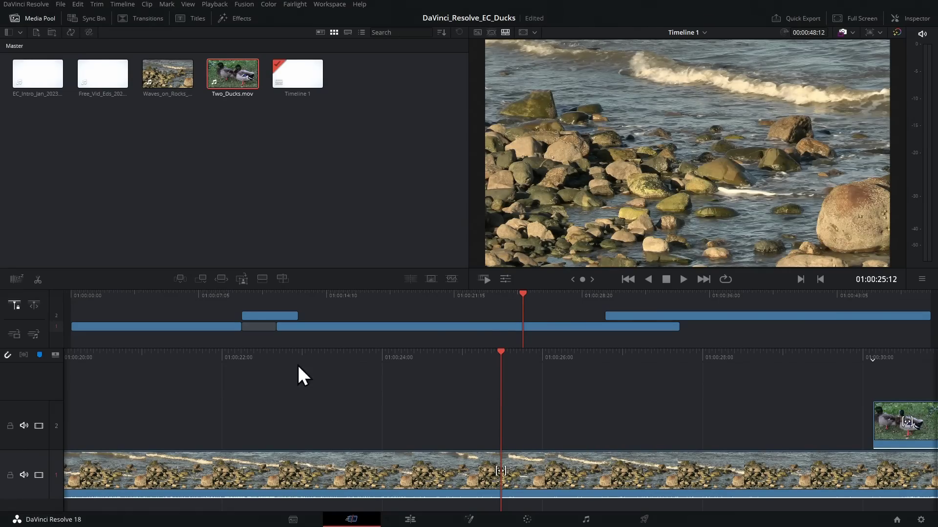
pyautogui.moveTo(522, 294); pyautogui.dragTo(560, 320)
pyautogui.moveTo(720, 345); pyautogui.dragTo(666, 356)
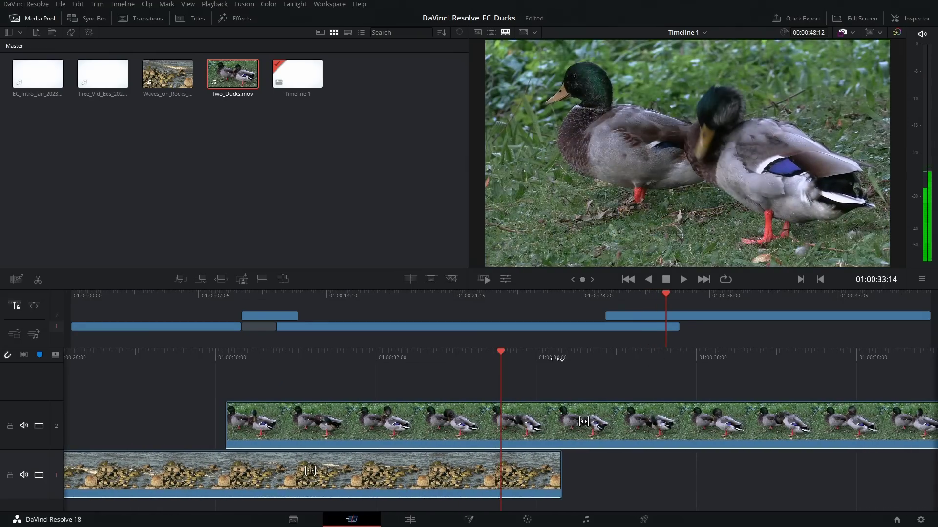
pyautogui.click(410, 519)
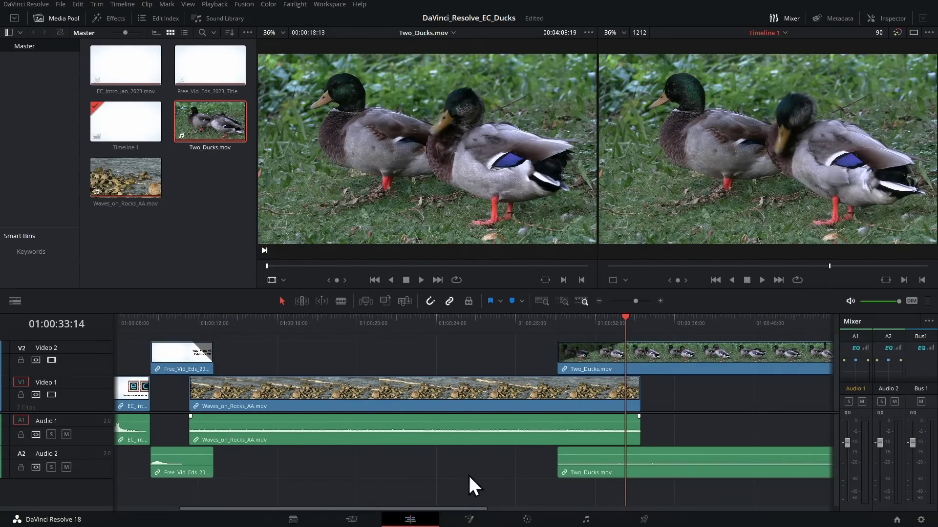
# - Step through the Fusion, Color and Fairlight pages, ending on the Deliver page's render settings
pyautogui.click(469, 520)
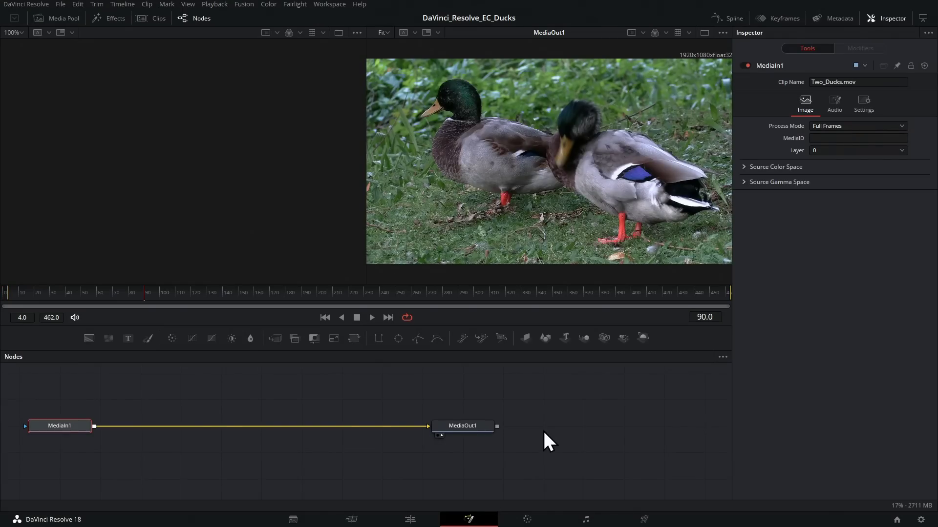
pyautogui.click(528, 520)
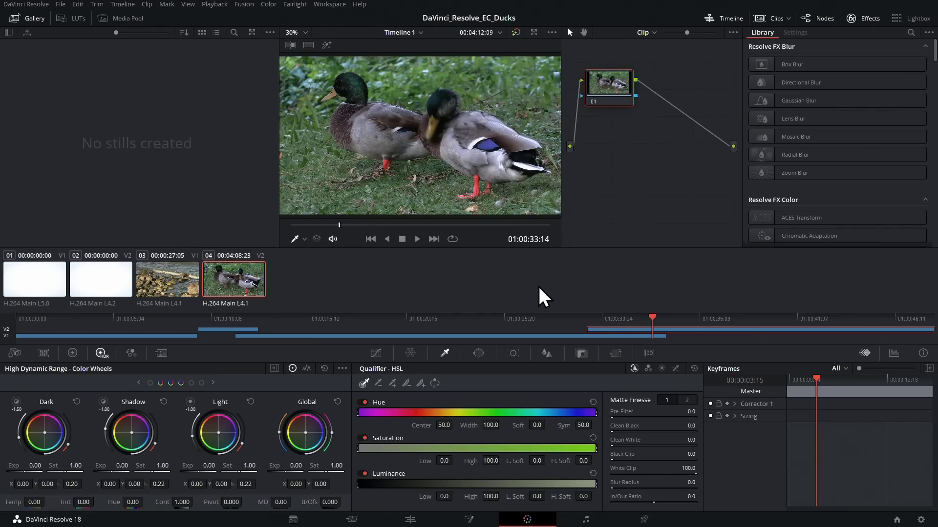
pyautogui.click(586, 520)
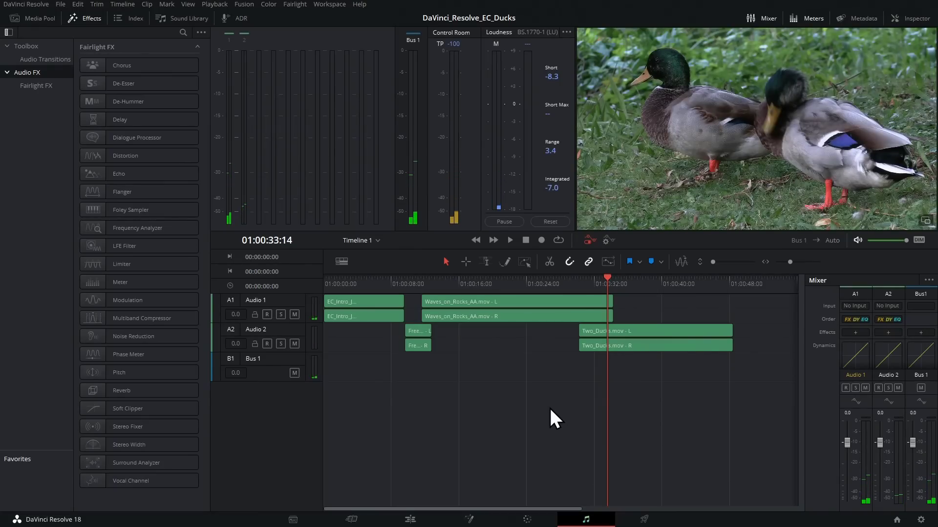
pyautogui.click(639, 521)
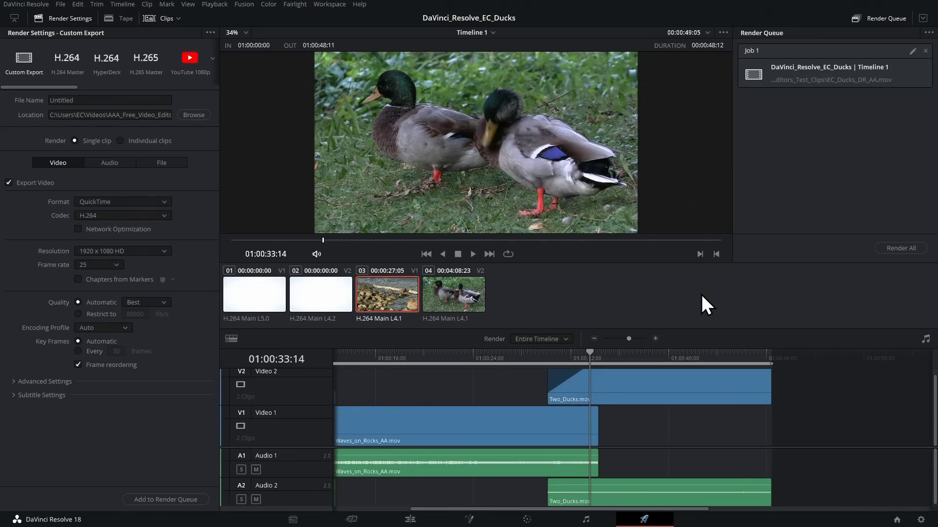
# - Render the queued Timeline 1 job to EC_Ducks_DR_AA.mov with Render All
pyautogui.click(890, 249)
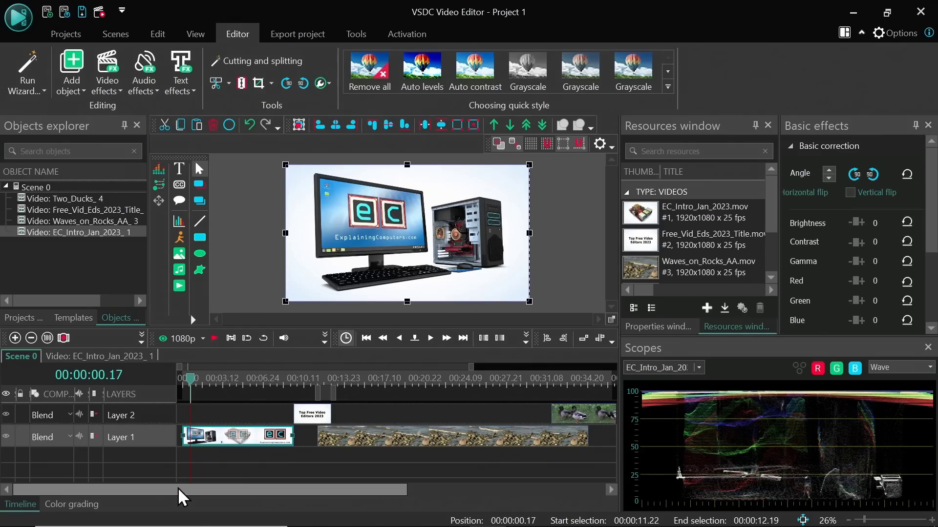
# - Play VSDC's Project 1 preview and stop it around 11 seconds, in the title card
pyautogui.press('space')
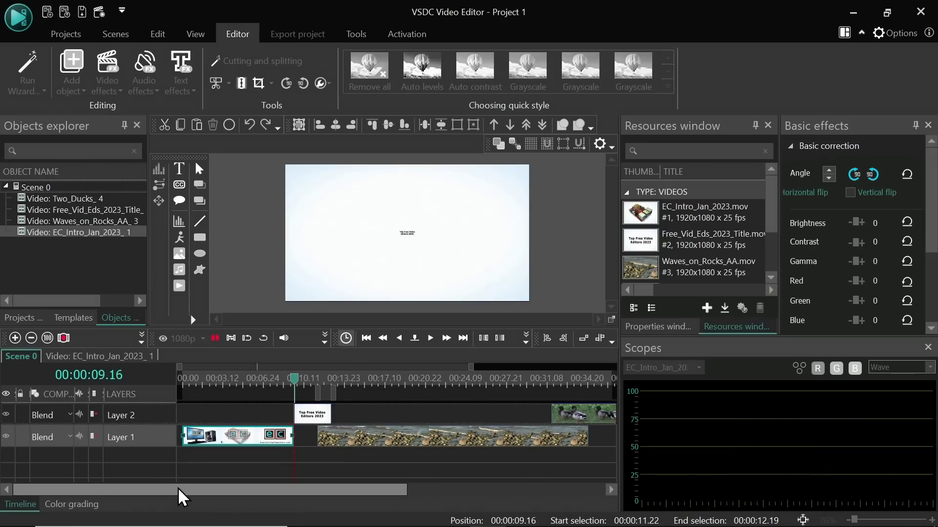
pyautogui.press('space')
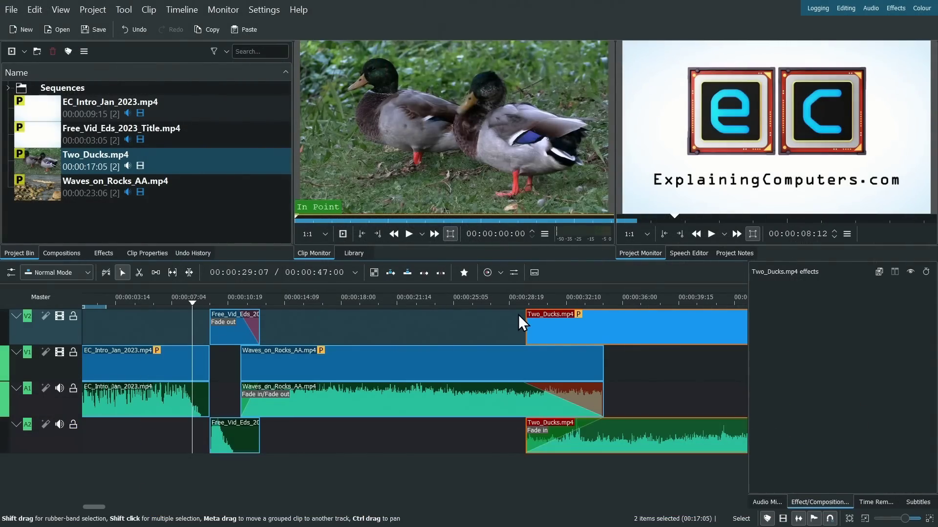
# - Lengthen the Two_Ducks.mp4 fade-in on V2 to 00:00:04:16 and play the timeline to check it
pyautogui.moveTo(532, 320); pyautogui.dragTo(596, 334)
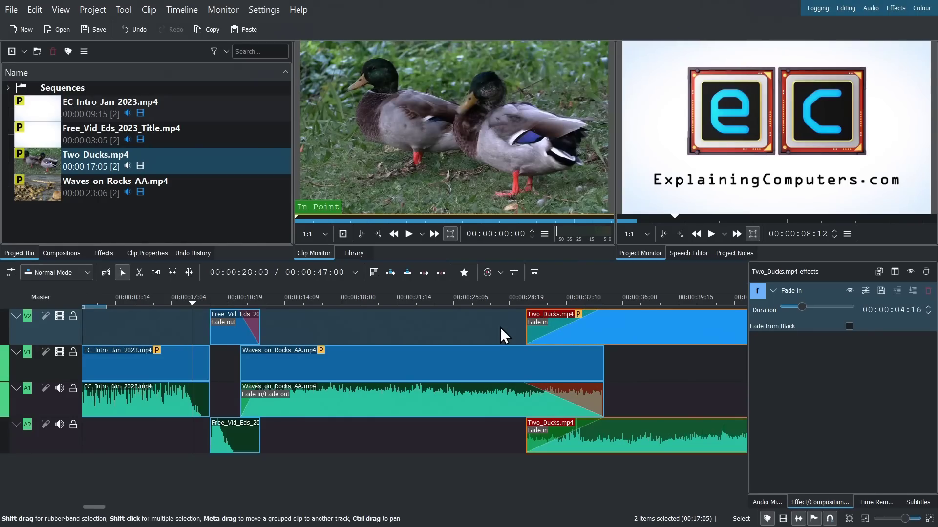
pyautogui.press('space')
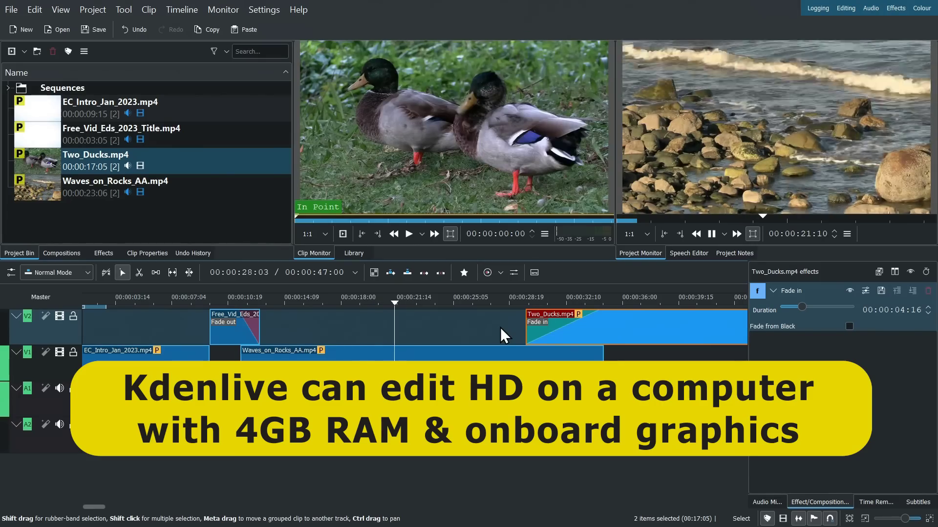
pyautogui.press('space')
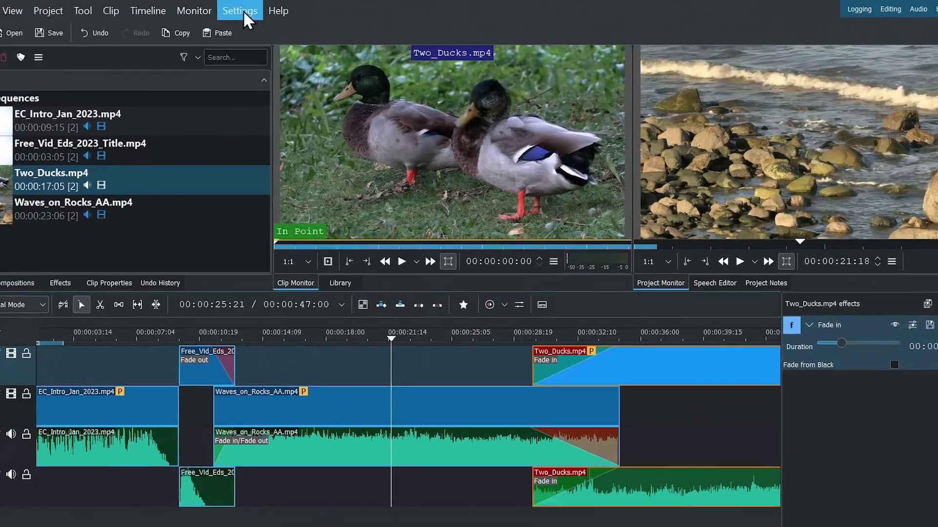
# - On Configure Kdenlive's Proxy Clips page, tick Enable proxy clips and Generate for videos larger than 1000 pixels
pyautogui.click(244, 10)
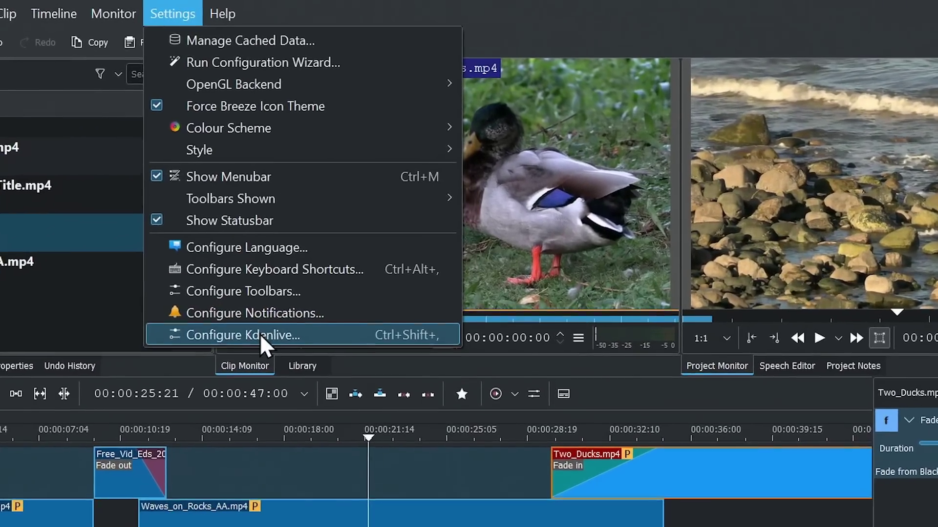
pyautogui.click(259, 335)
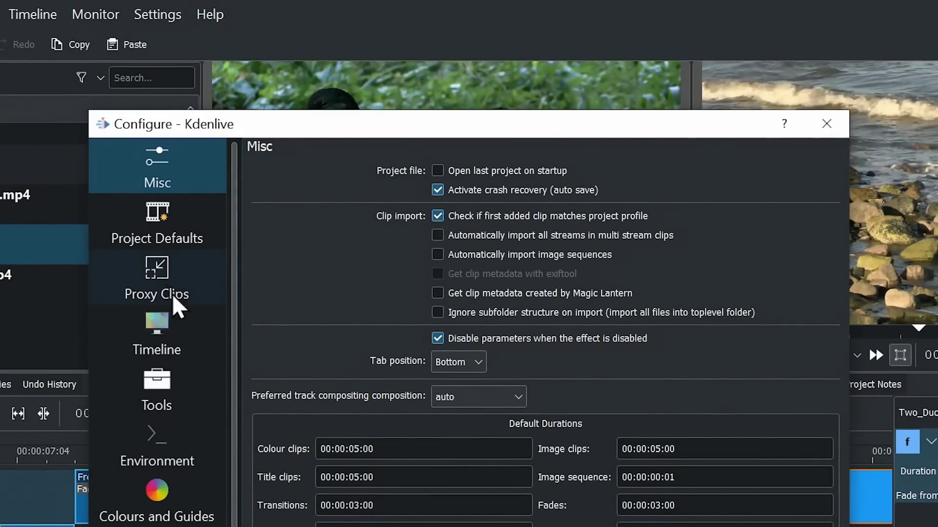
pyautogui.click(157, 276)
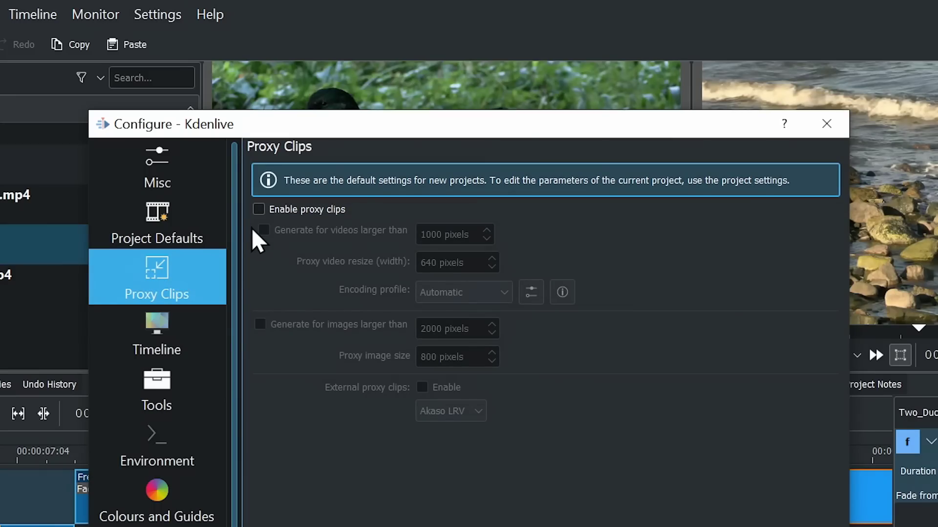
pyautogui.click(257, 210)
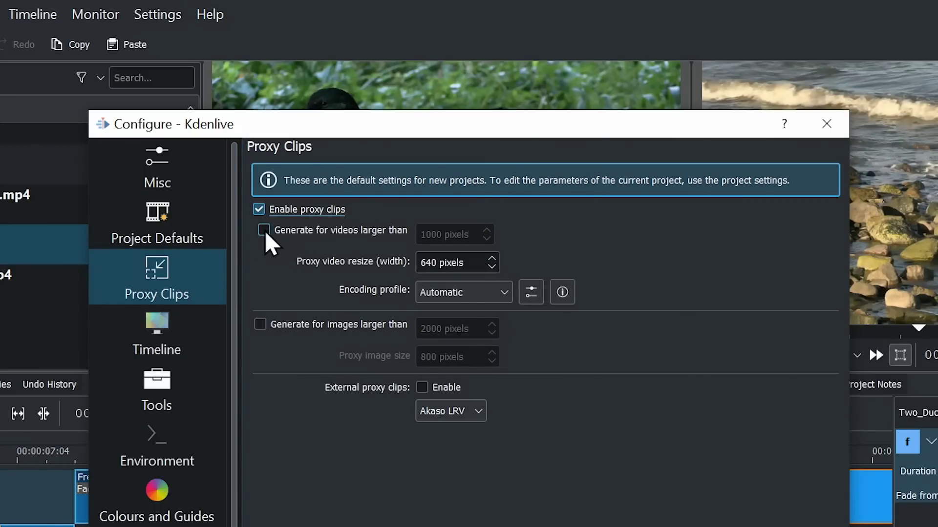
pyautogui.click(264, 231)
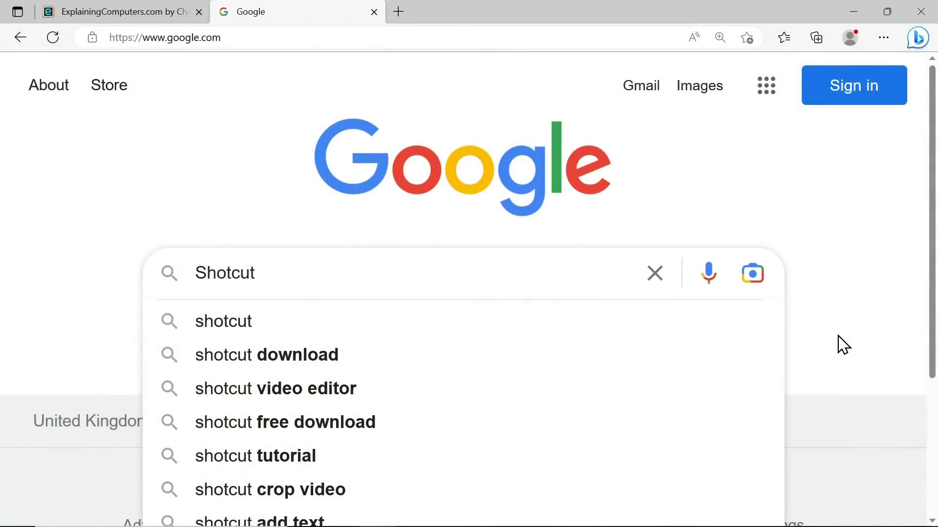
# - Search Google for 'Shotcut' and open the sponsored 'Shotcut - Download for Win/Mac' ad
pyautogui.press('Return')
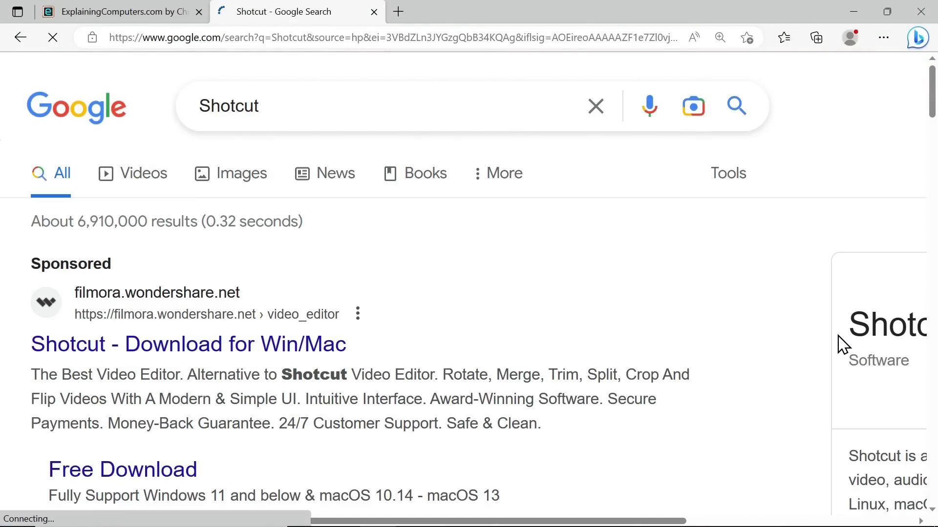
pyautogui.click(315, 344)
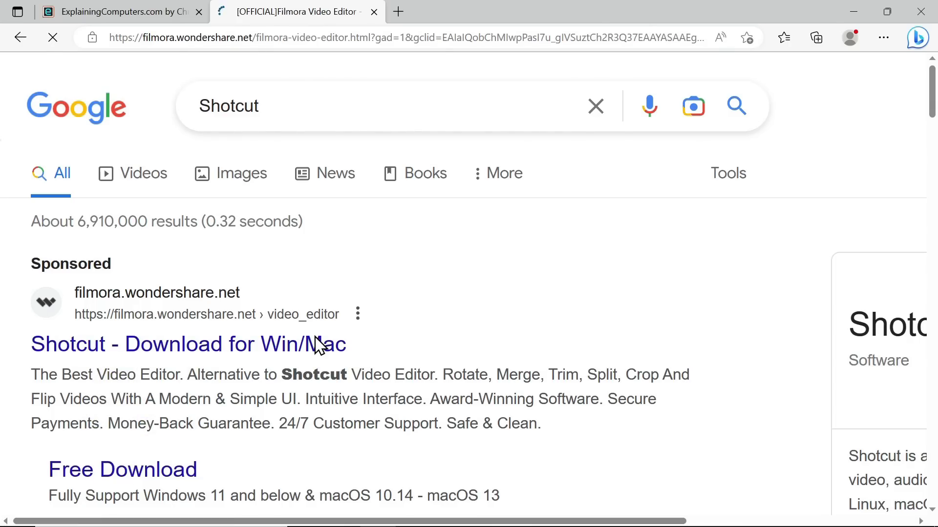